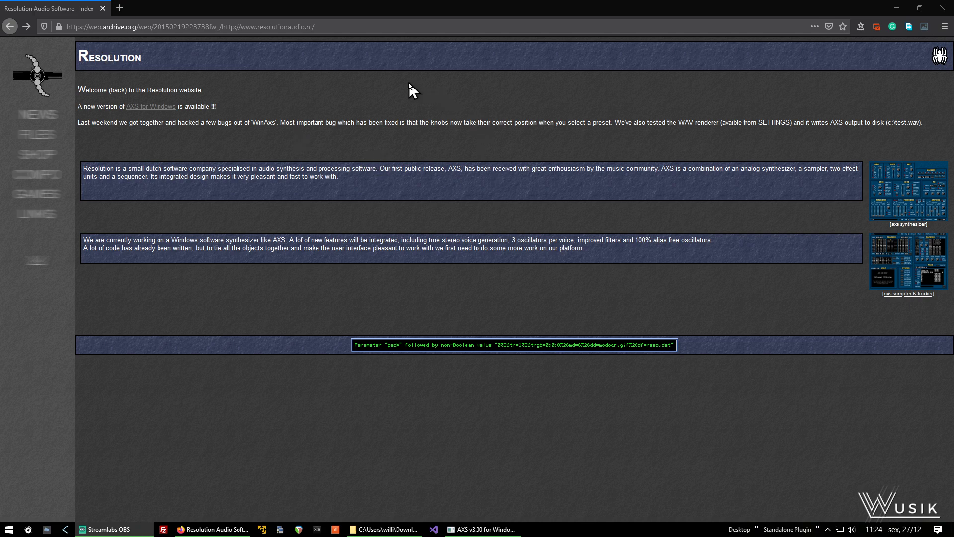
Open the Files page of the archived Resolution site in Firefox.
click(347, 30)
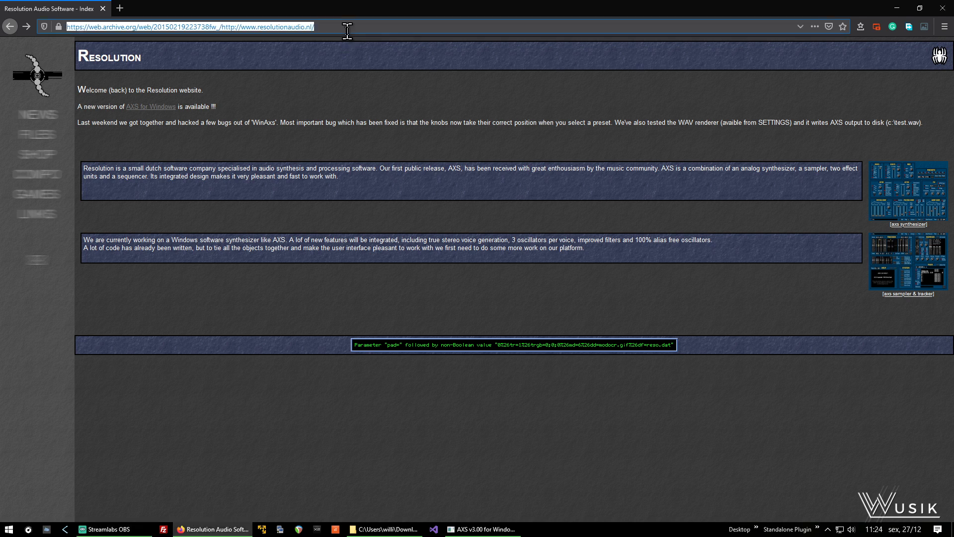
click(463, 171)
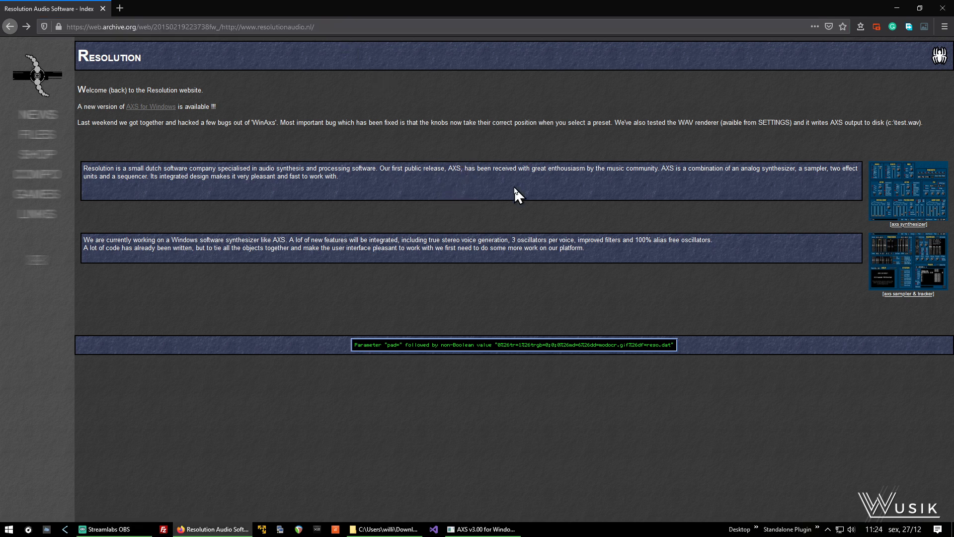
click(48, 144)
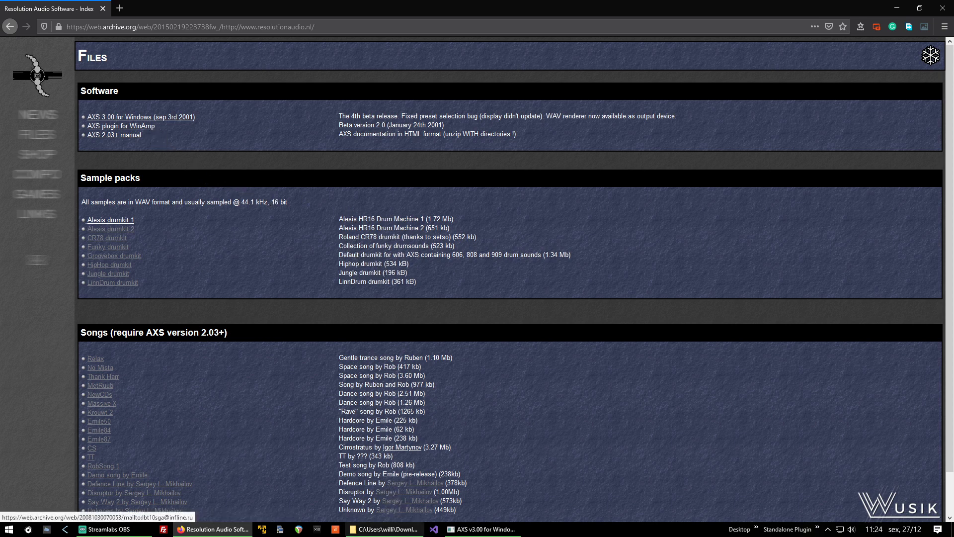
Restore the AXS synth window, move it higher, and minimize Firefox.
click(464, 529)
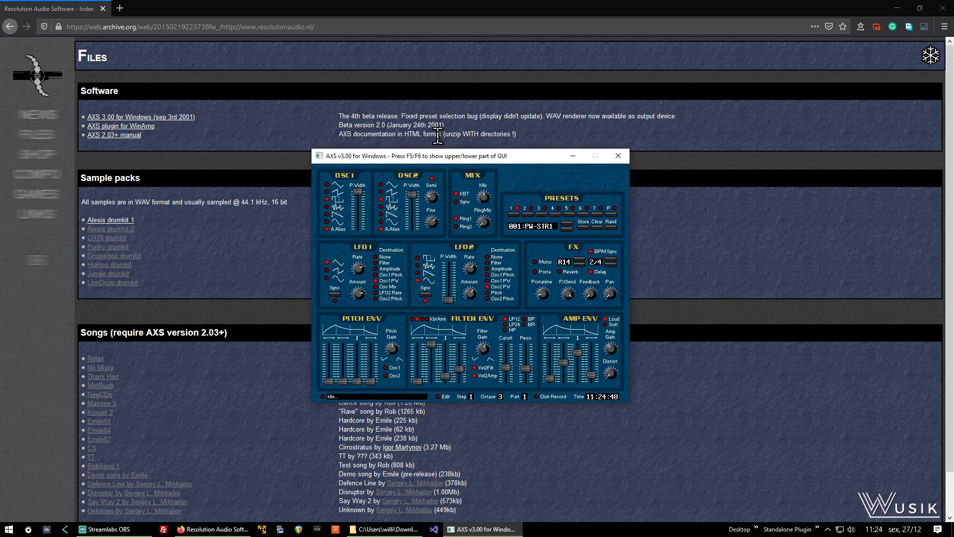
drag(454, 156, 466, 118)
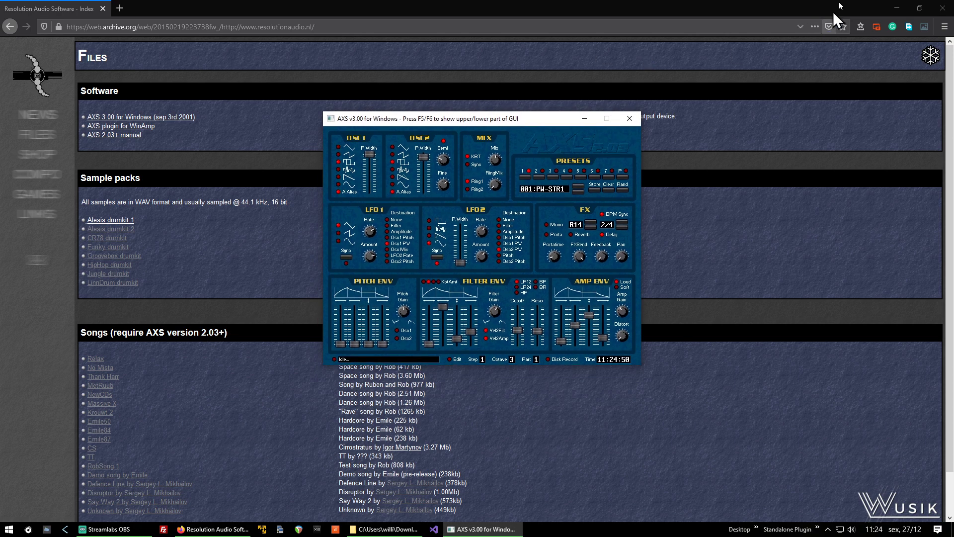
click(896, 9)
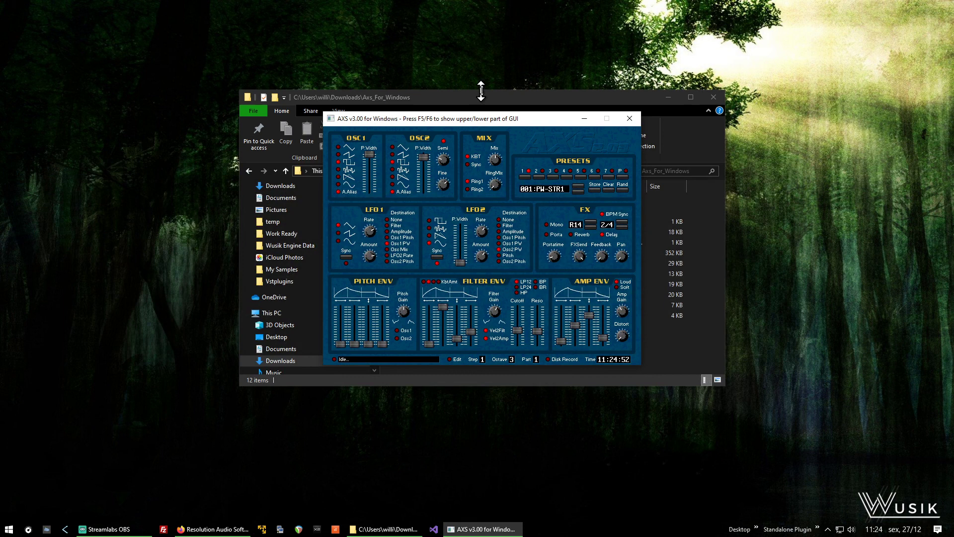
Browse the AXS install folder's Samples, Funky drum-kit and Songs folders.
drag(493, 100, 383, 144)
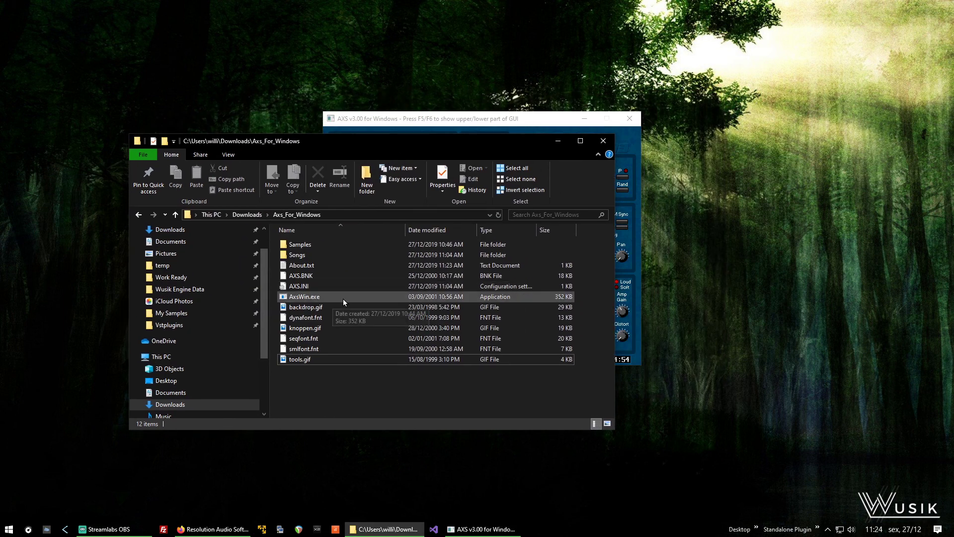
click(343, 298)
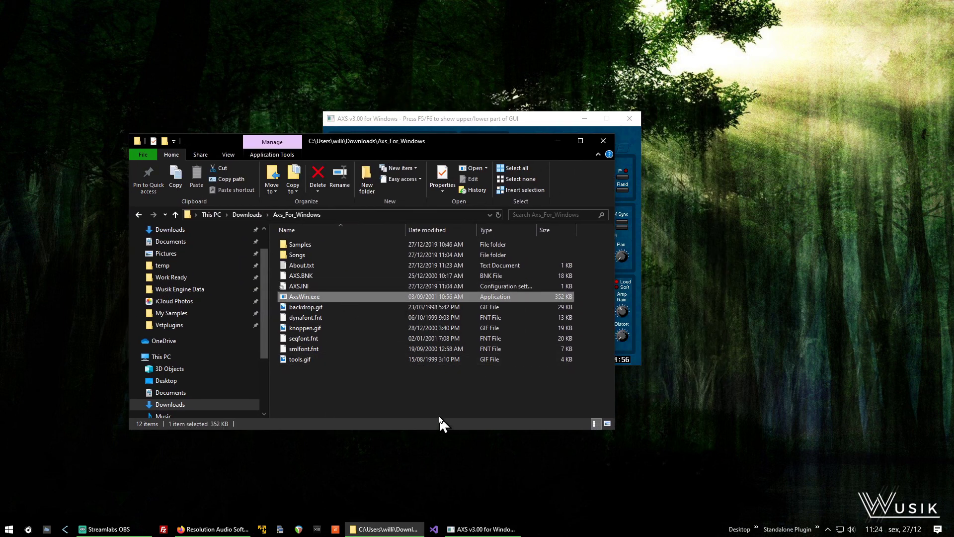
key(Home)
key(Return)
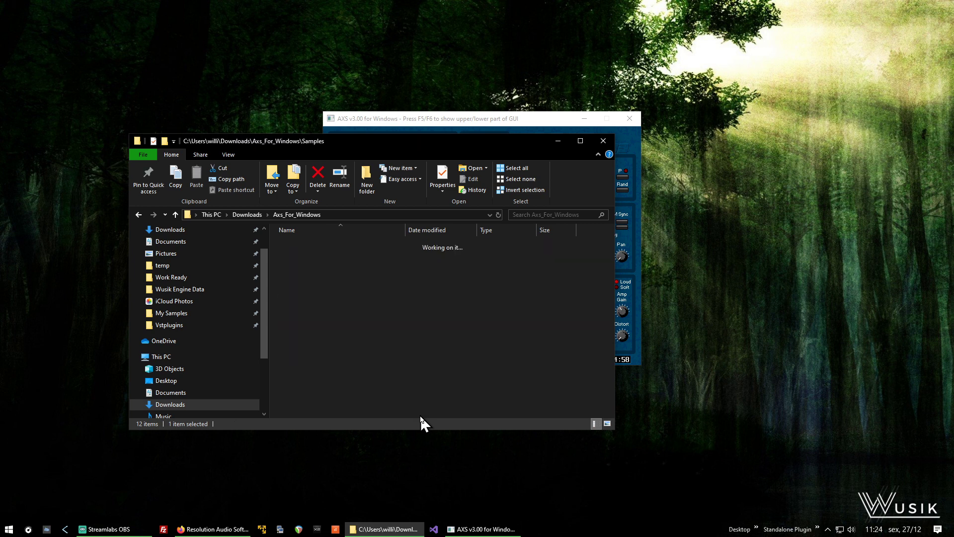
key(Down)
key(Down)
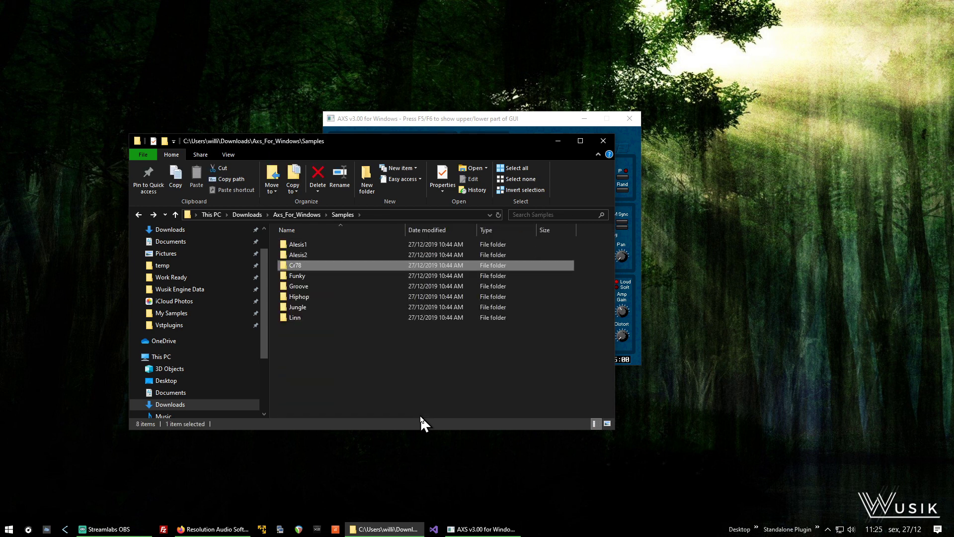
key(Down)
key(Return)
key(BackSpace)
key(BackSpace)
key(Down)
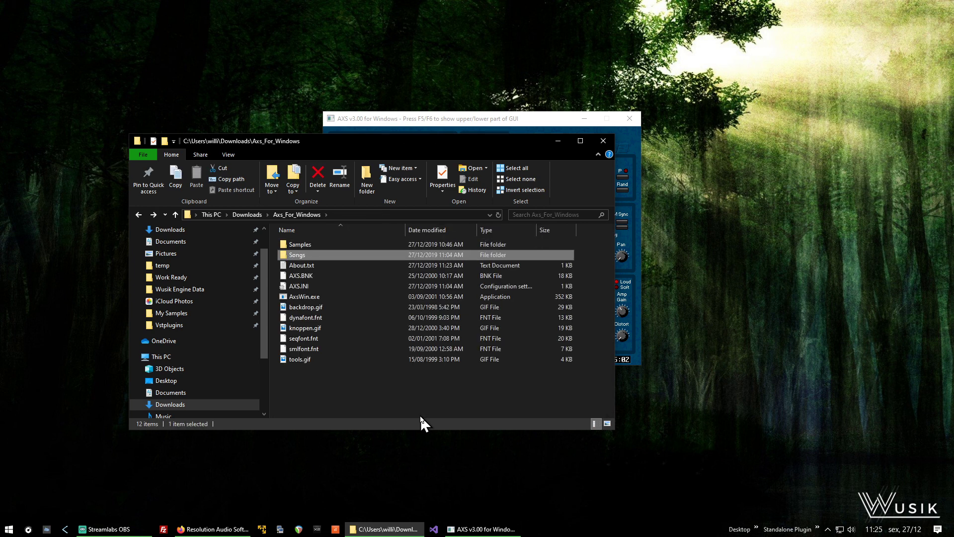
key(Return)
key(BackSpace)
Minimize Explorer and nudge the AXS synth into place on the desktop.
click(557, 141)
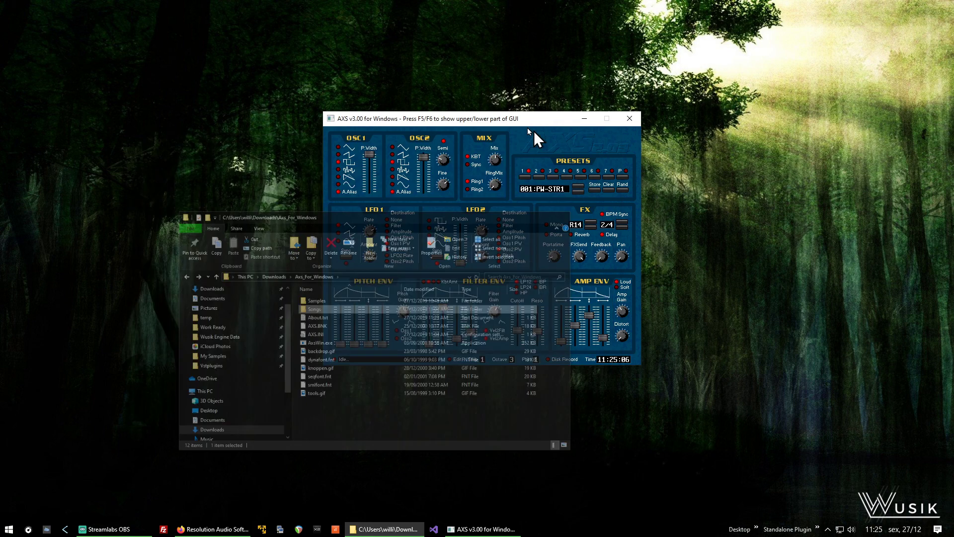
mouse_move(513, 123)
mouse_down()
mouse_move(501, 130)
mouse_move(488, 122)
mouse_move(505, 134)
mouse_move(494, 141)
mouse_move(465, 134)
mouse_up()
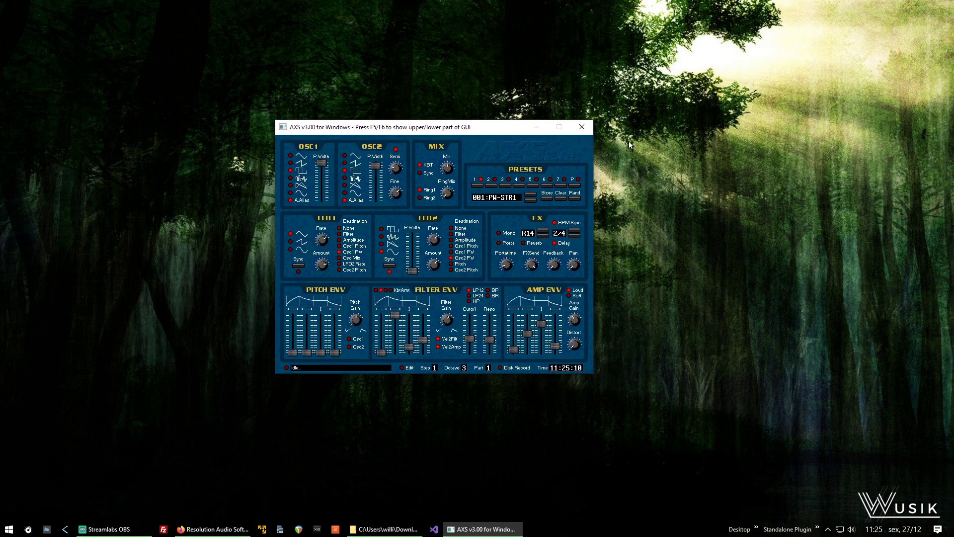
right_click(676, 128)
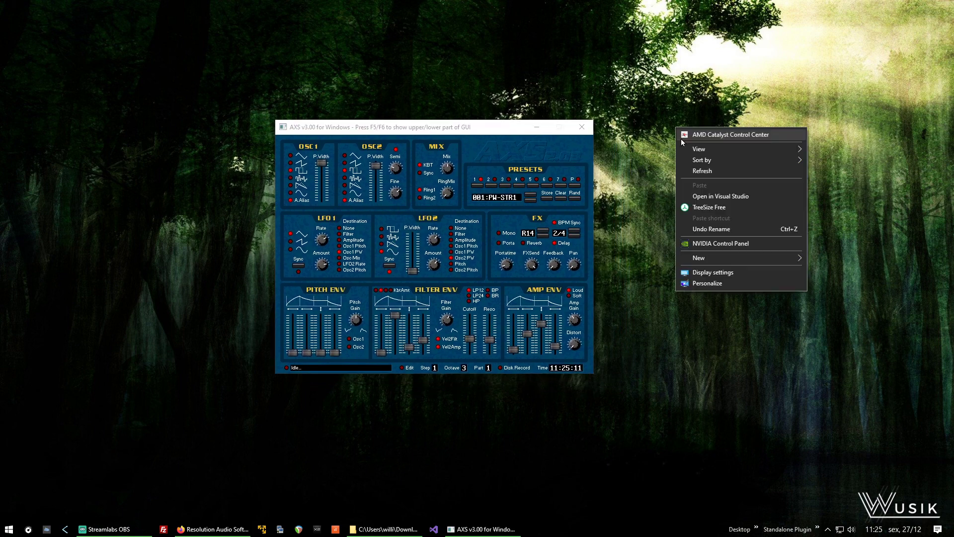
Set display 2's scale to 150%, then move the enlarged AXS window up-left.
click(741, 273)
scroll(513, 308, down, 5)
scroll(392, 234, up, 5)
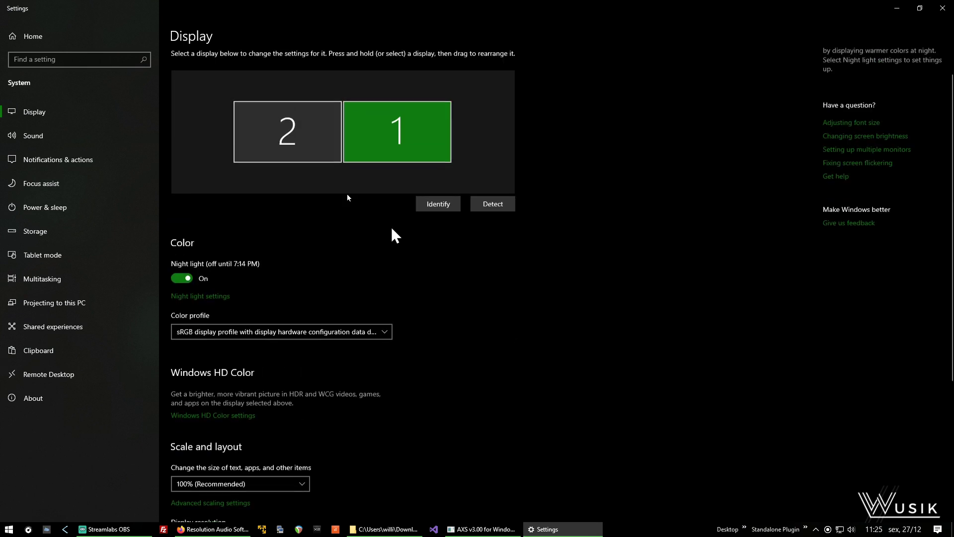
click(324, 153)
scroll(466, 381, down, 5)
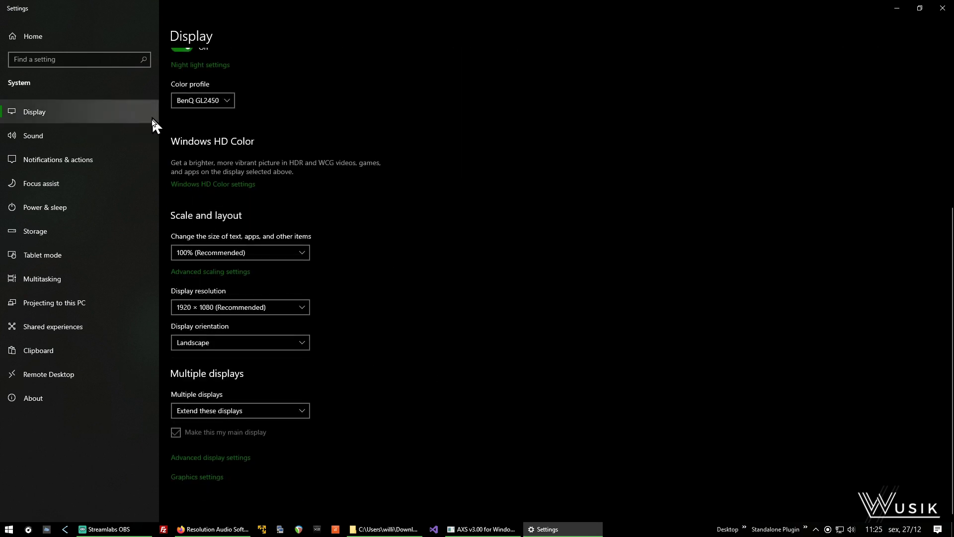
click(274, 253)
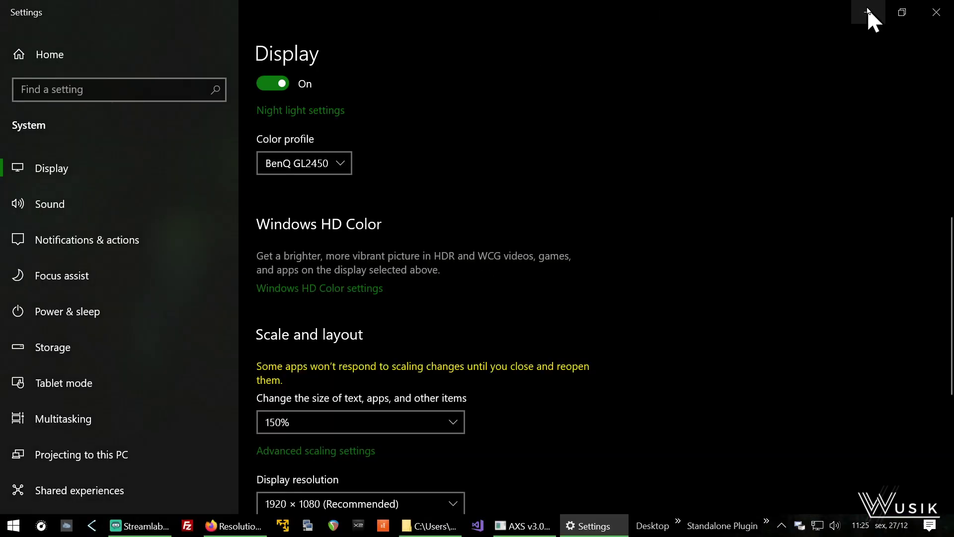
click(868, 12)
drag(490, 135, 415, 71)
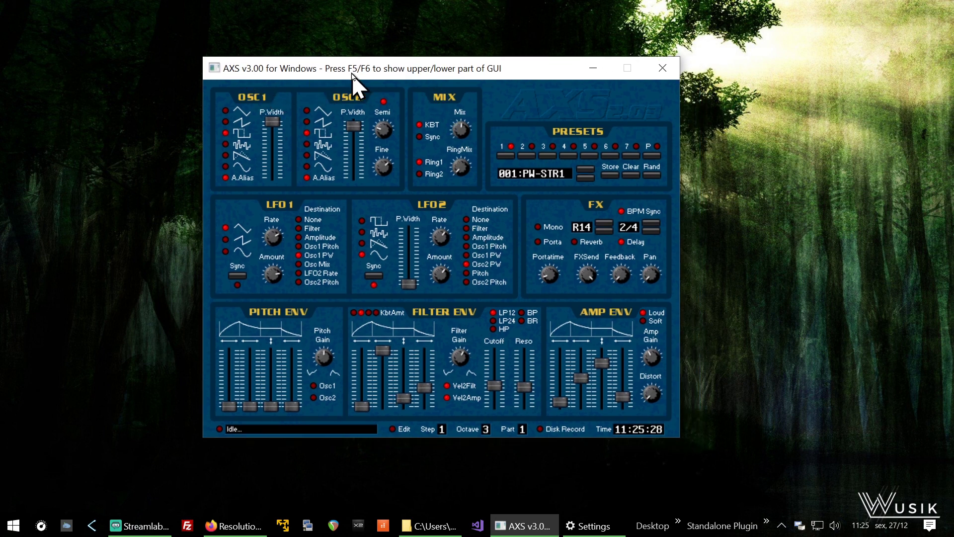
Show the AXS tracker half and confirm the primary sound driver setup at 57 ms latency.
key(F6)
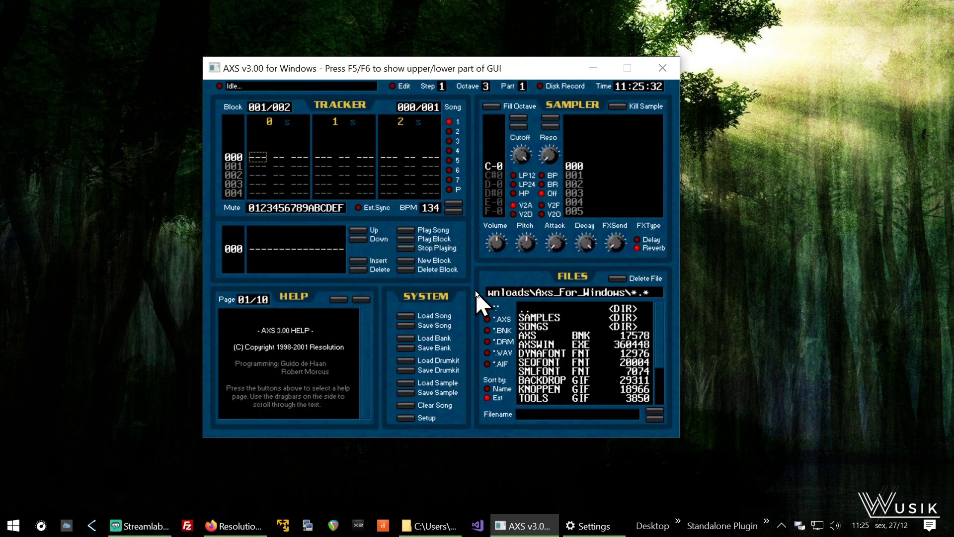
key(F5)
key(F6)
click(407, 419)
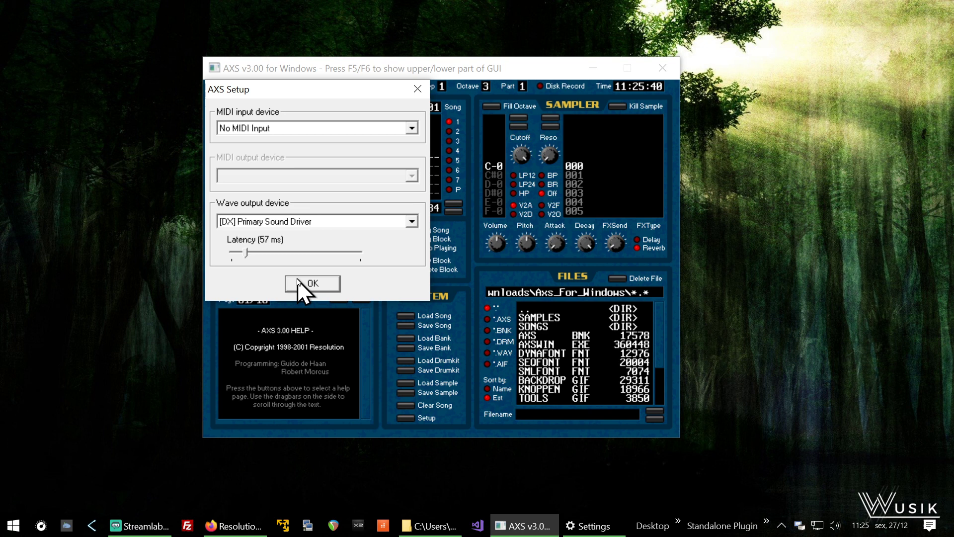
click(317, 282)
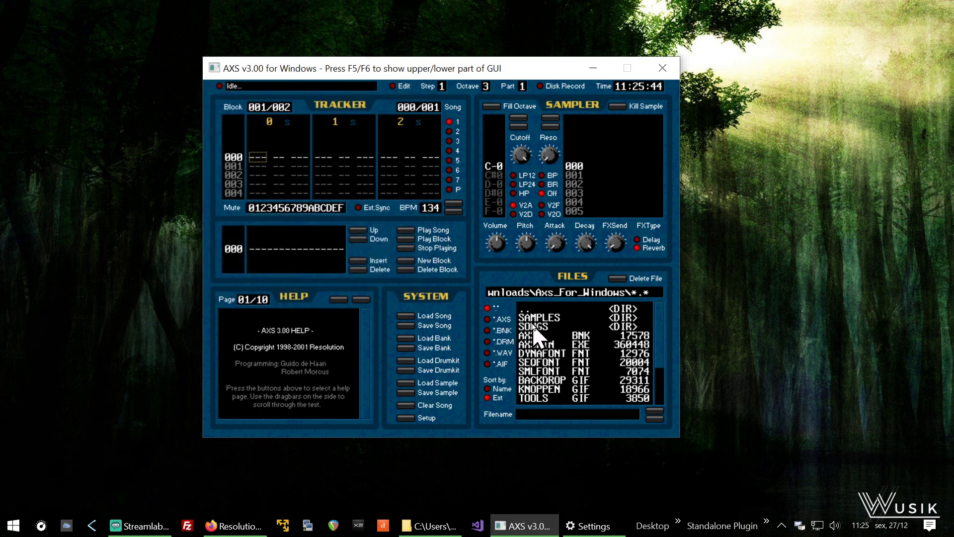
Open the SONGS folder and then the CS song folder in the file list.
double_click(532, 327)
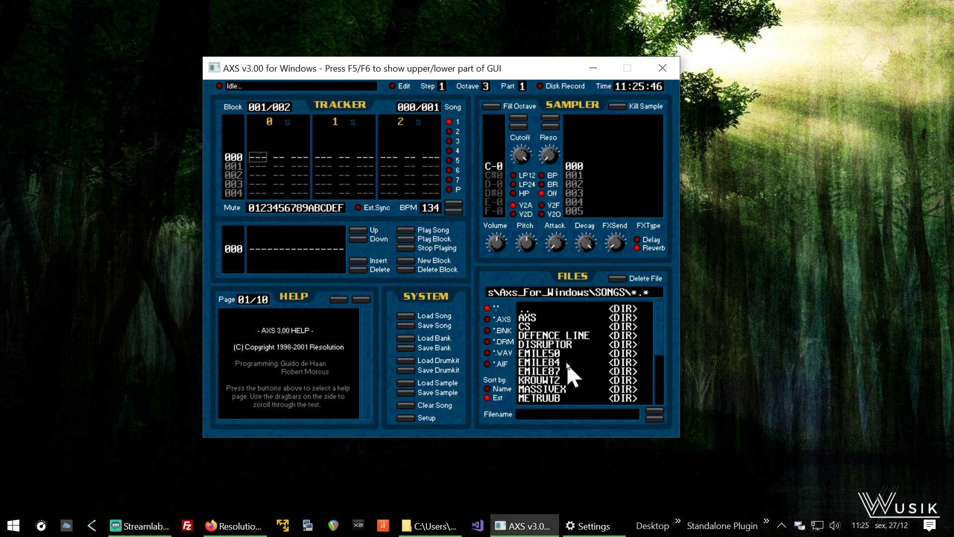
double_click(561, 329)
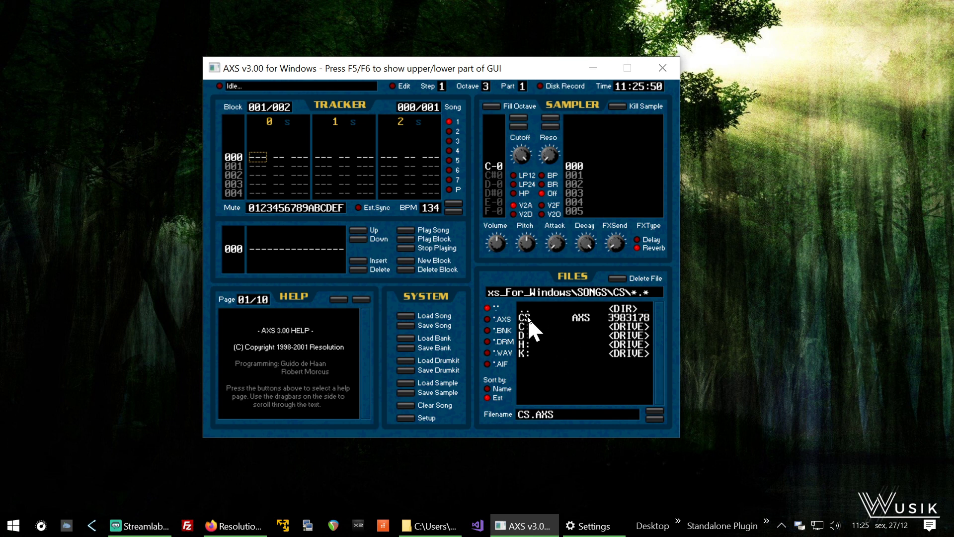
Load and play CS.AXS, scrolling up to the envelopes and back to the tracker.
click(406, 316)
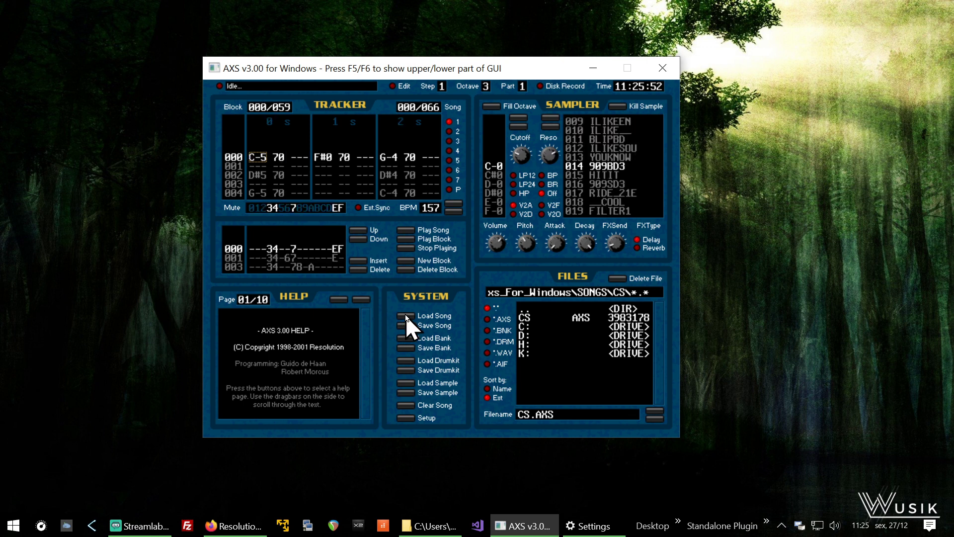
click(405, 230)
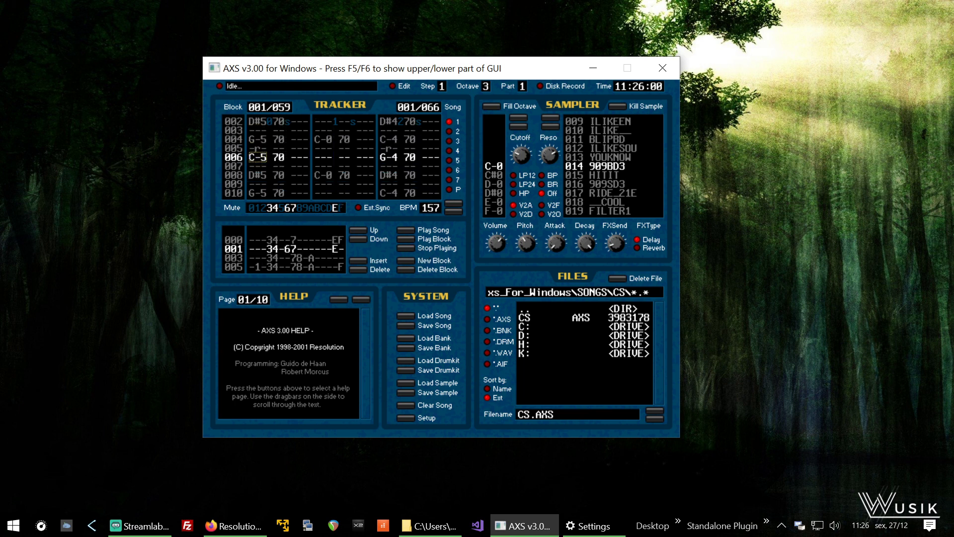
key(alt+Tab)
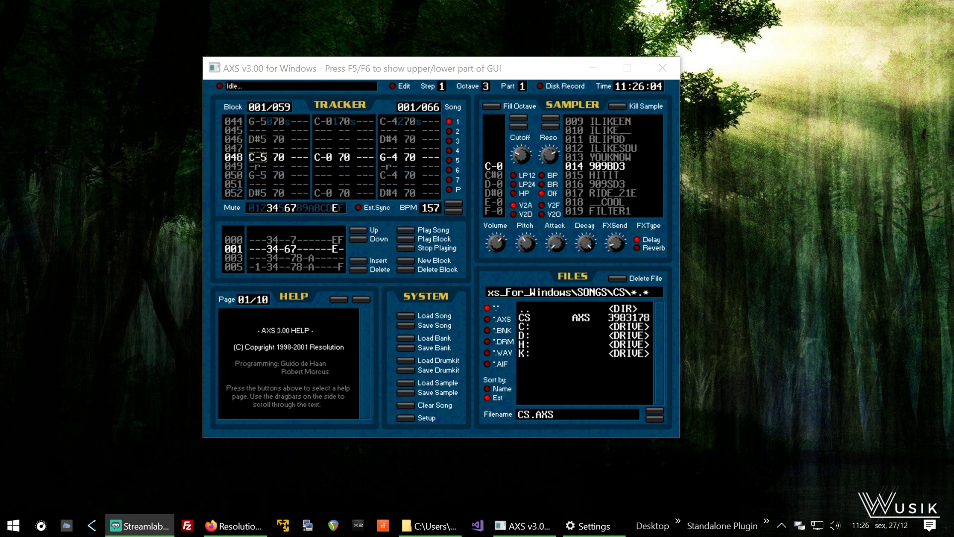
scroll(560, 189, up, 6)
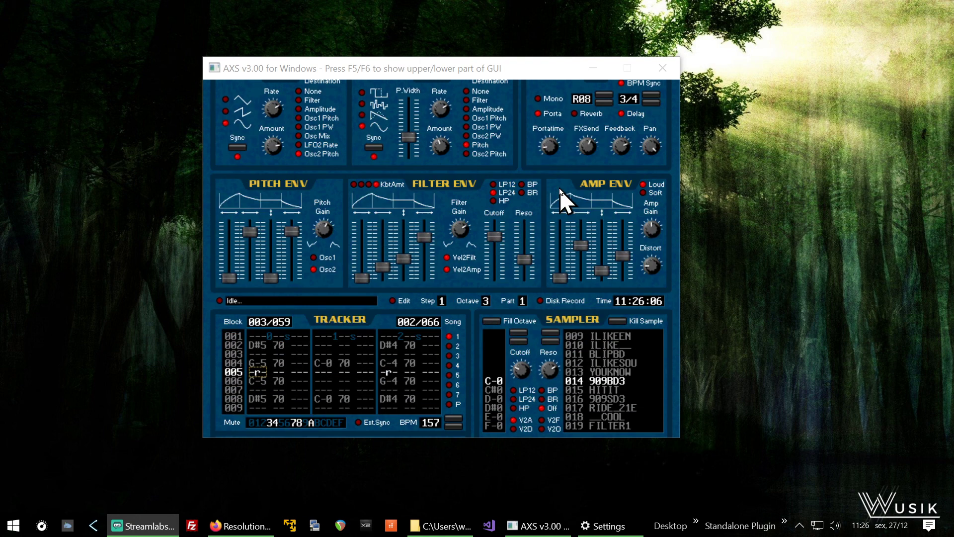
scroll(502, 225, up, 4)
scroll(501, 225, down, 5)
scroll(501, 225, down, 5)
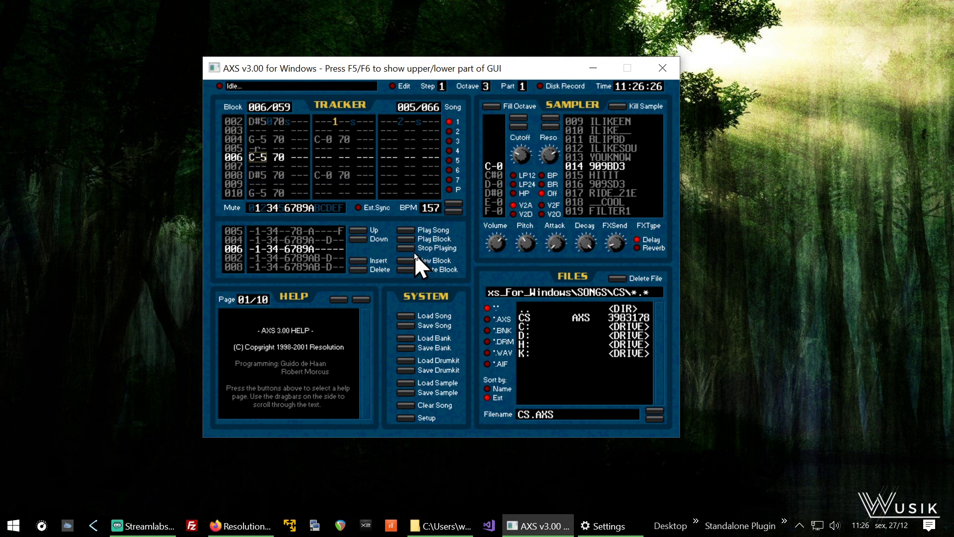
scroll(510, 280, up, 5)
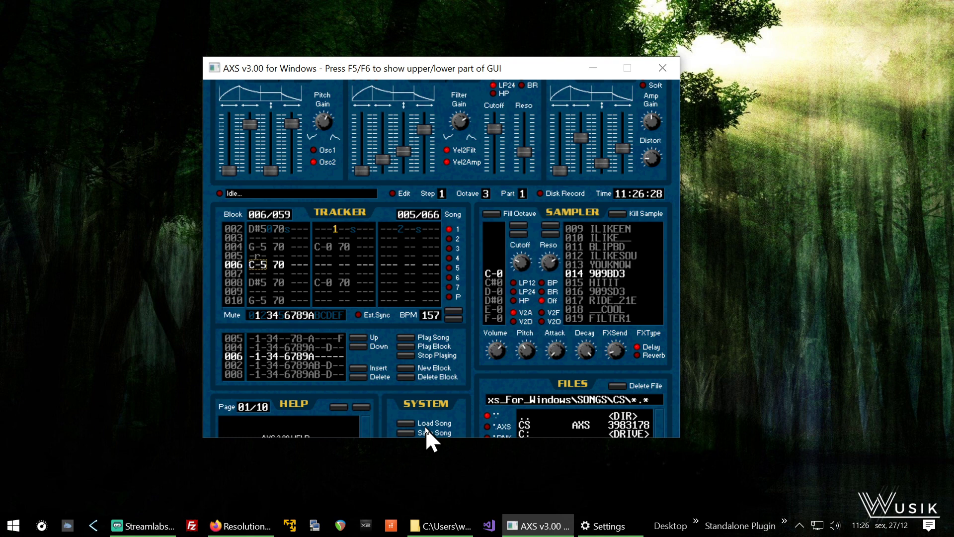
scroll(510, 279, up, 4)
scroll(562, 288, up, 3)
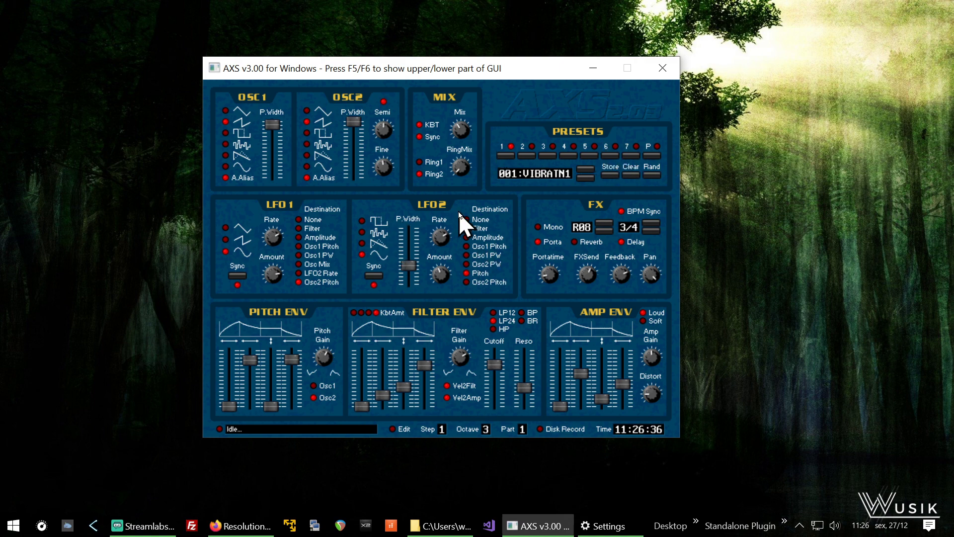
scroll(460, 219, down, 4)
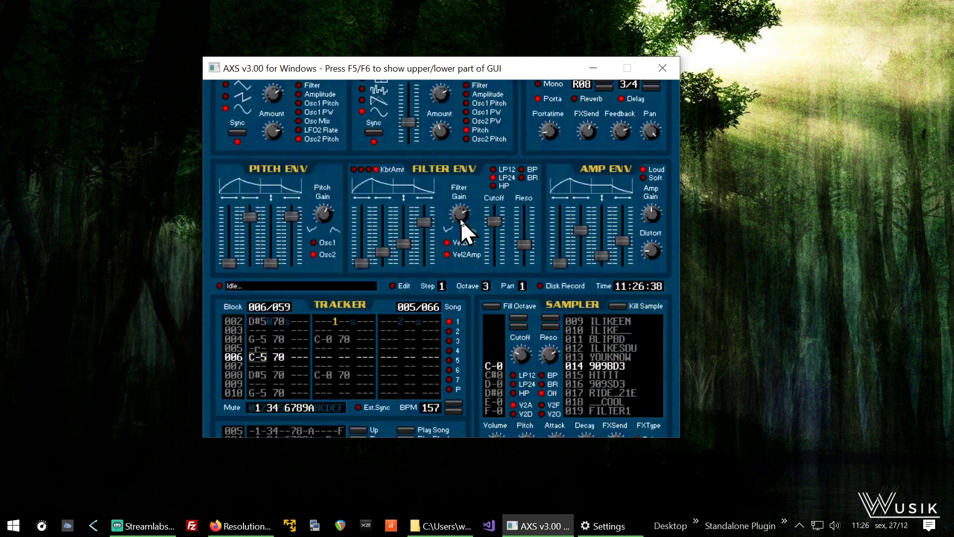
scroll(464, 208, down, 3)
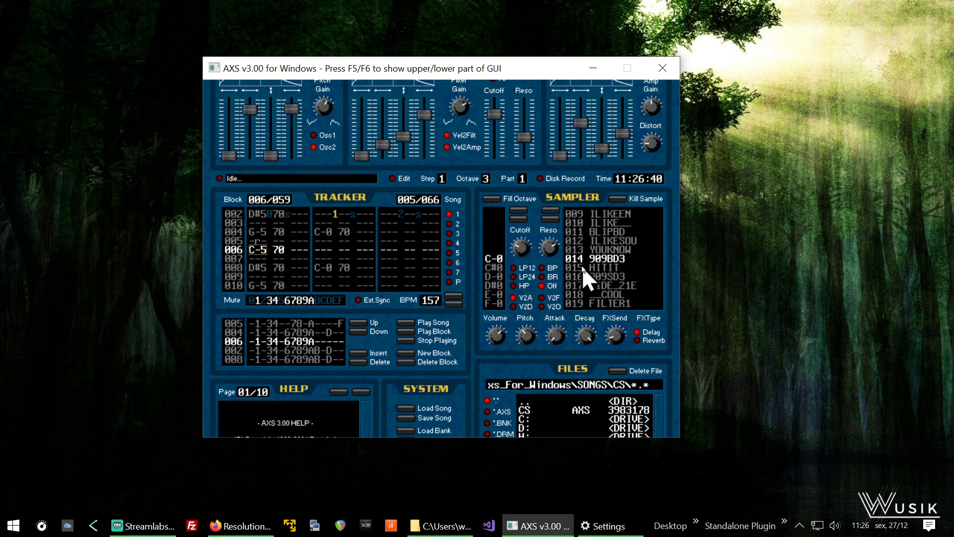
scroll(596, 276, down, 3)
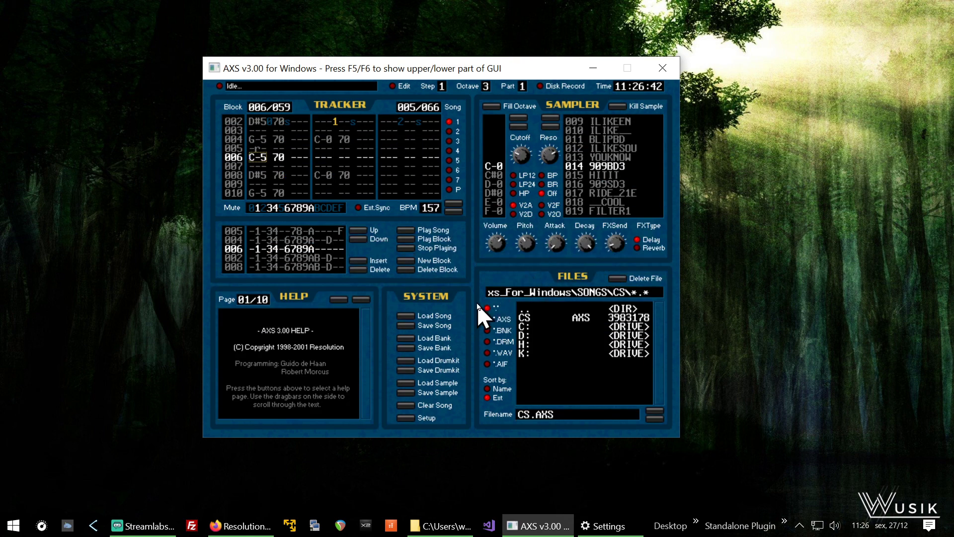
scroll(497, 293, up, 3)
scroll(535, 263, up, 6)
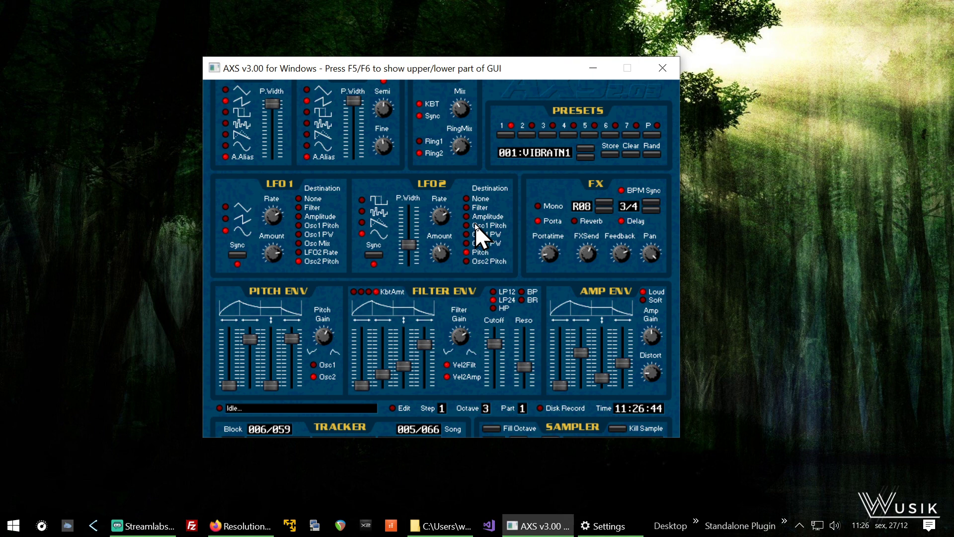
scroll(472, 232, down, 5)
scroll(473, 232, down, 4)
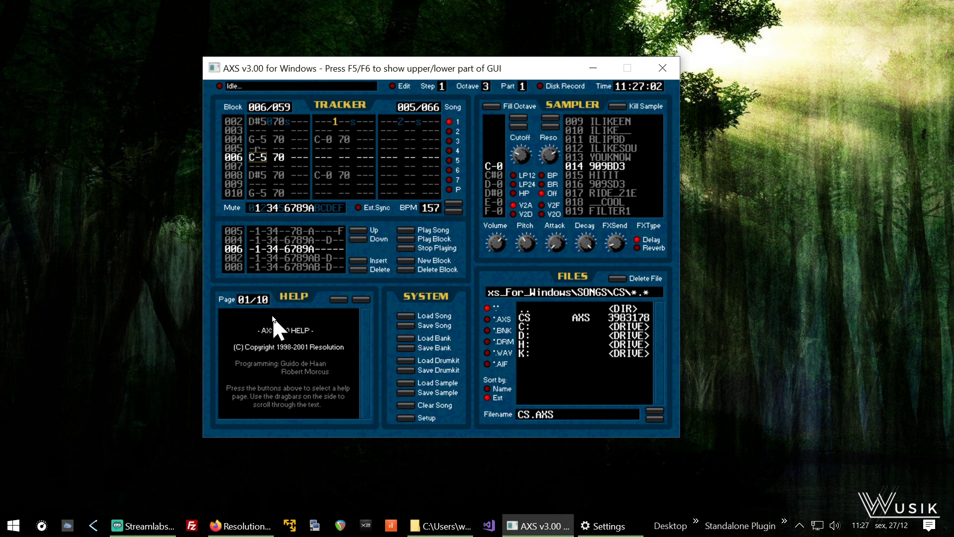
Page the AXS help from keyboard commands forward to Drum Commands.
click(362, 299)
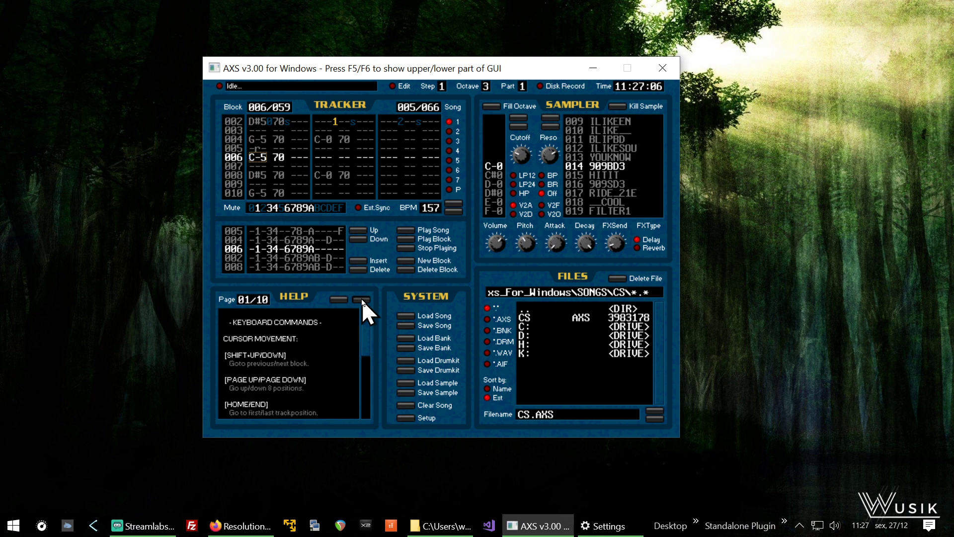
click(362, 300)
click(361, 299)
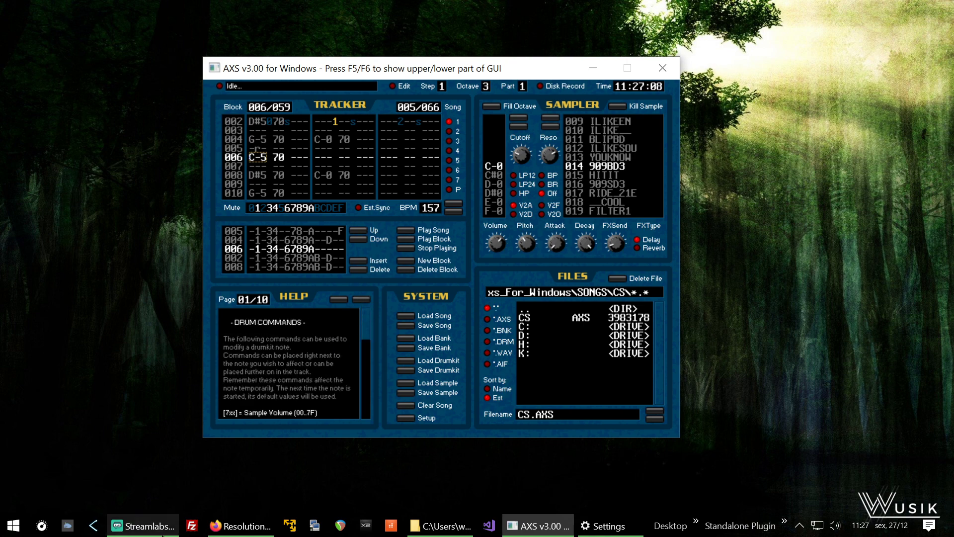
Download the AXS 2.03+ manual as Manual.zip and open it from recent downloads.
click(230, 527)
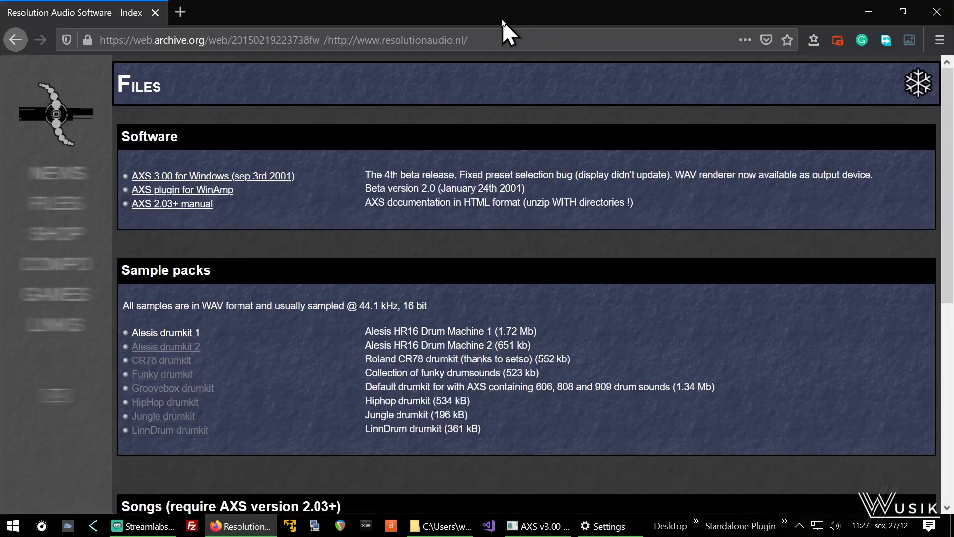
click(196, 210)
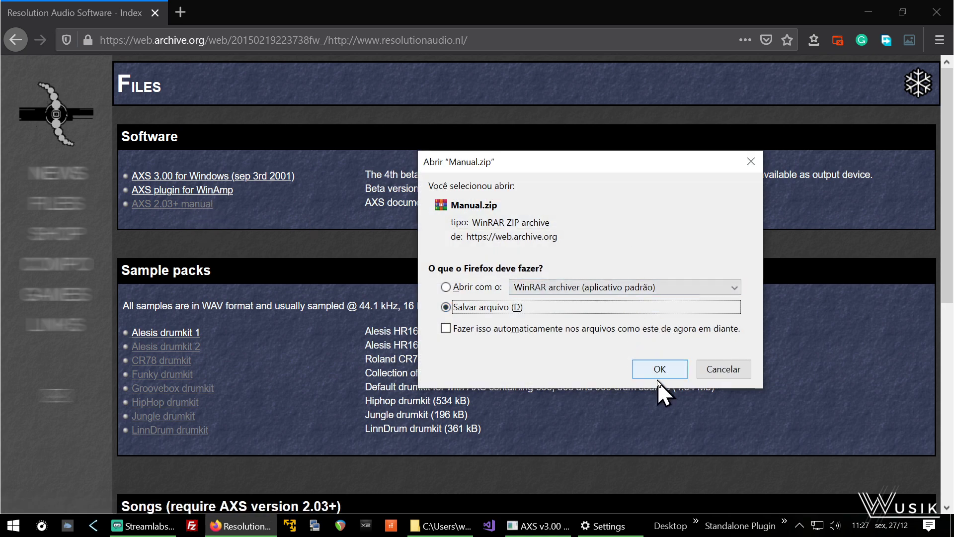
click(659, 371)
click(816, 38)
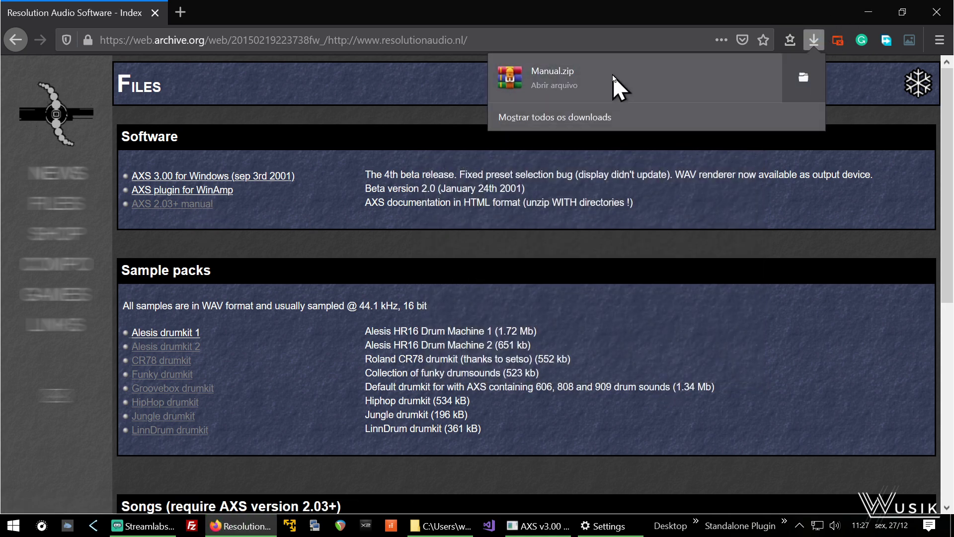
click(613, 77)
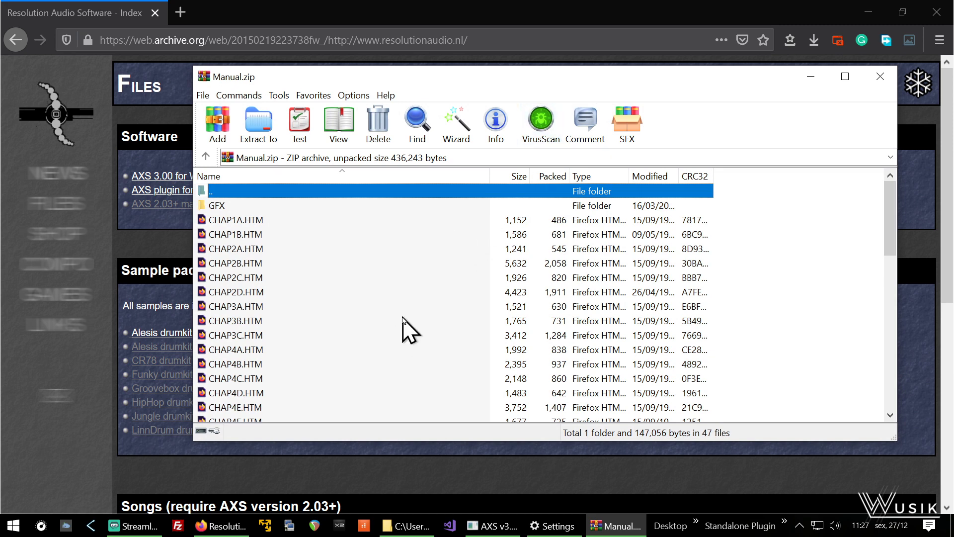
Scroll through the GFX folder and 47 HTML chapter pages down to TROUBLE.HTM.
scroll(398, 333, down, 10)
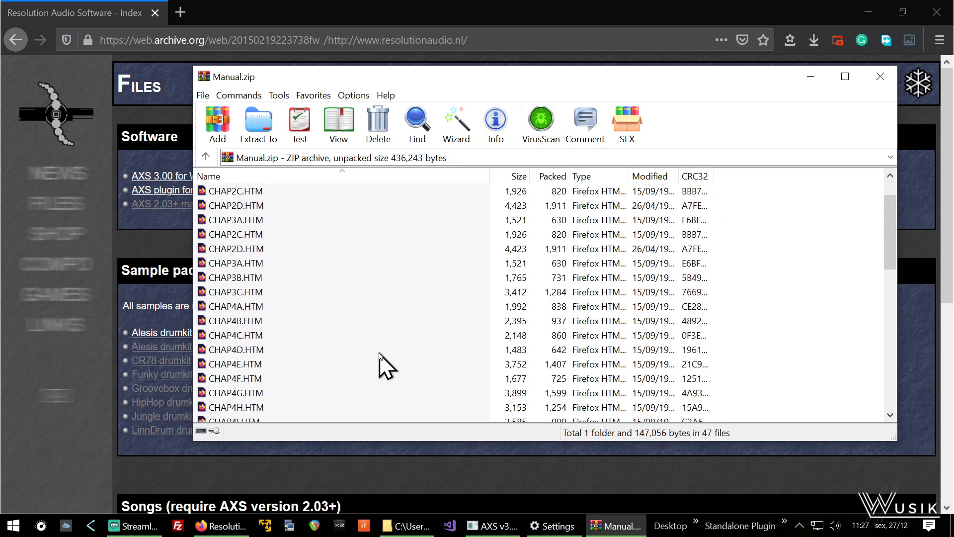
scroll(378, 251, down, 4)
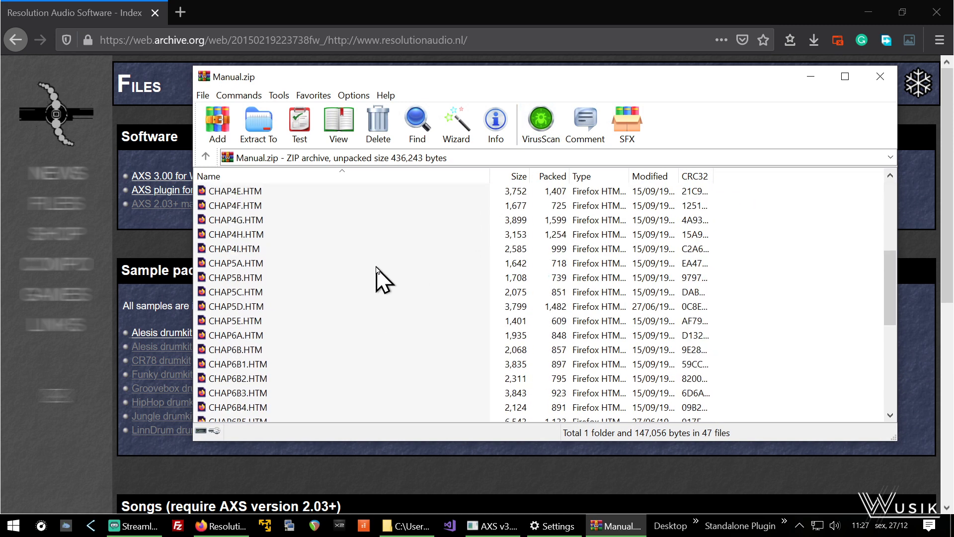
scroll(378, 271, down, 6)
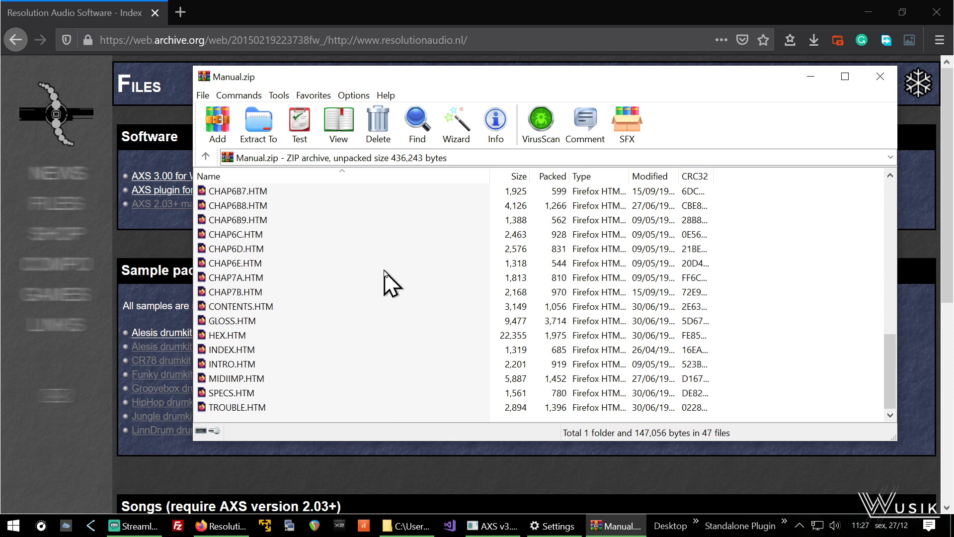
scroll(377, 373, up, 4)
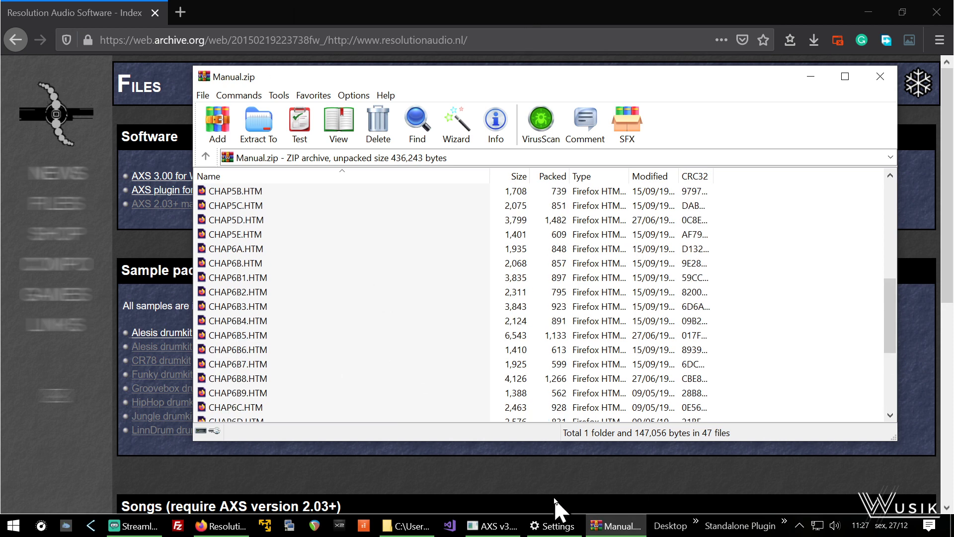
Return to AXS, turn help back to keyboard commands, and show the synth envelopes.
click(493, 525)
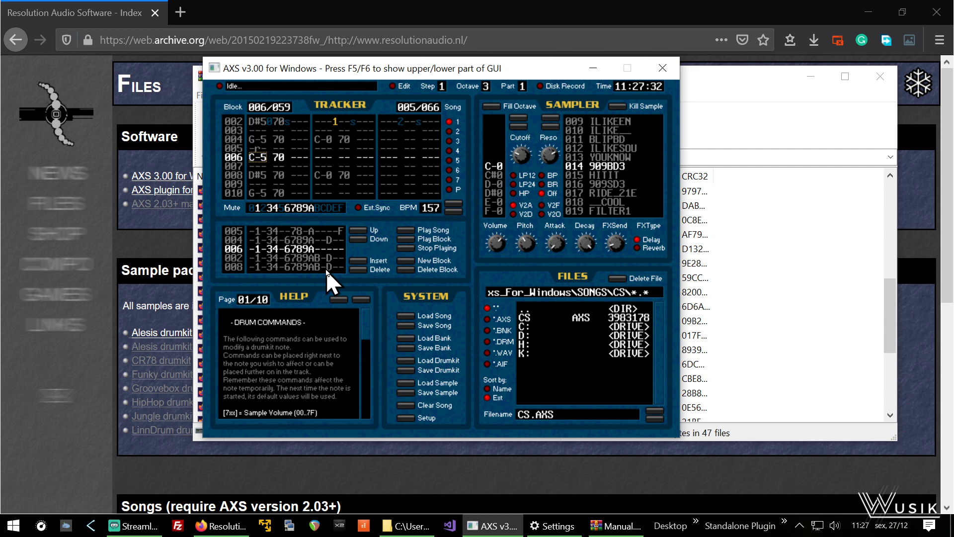
click(346, 299)
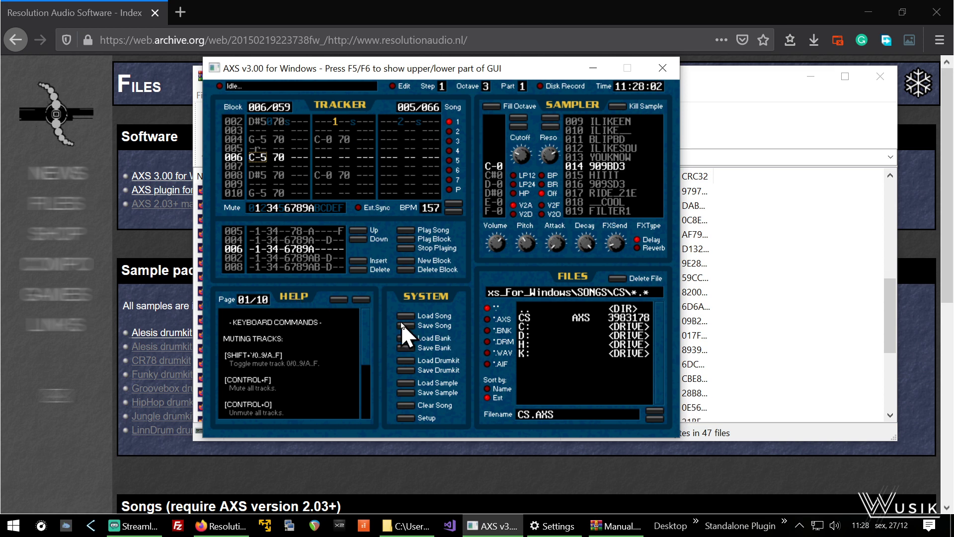
key(F5)
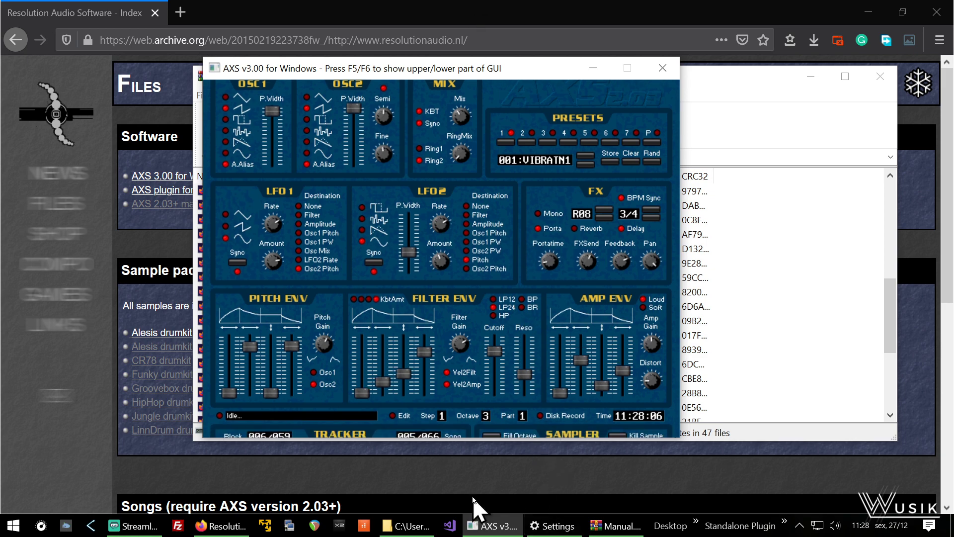
key(F6)
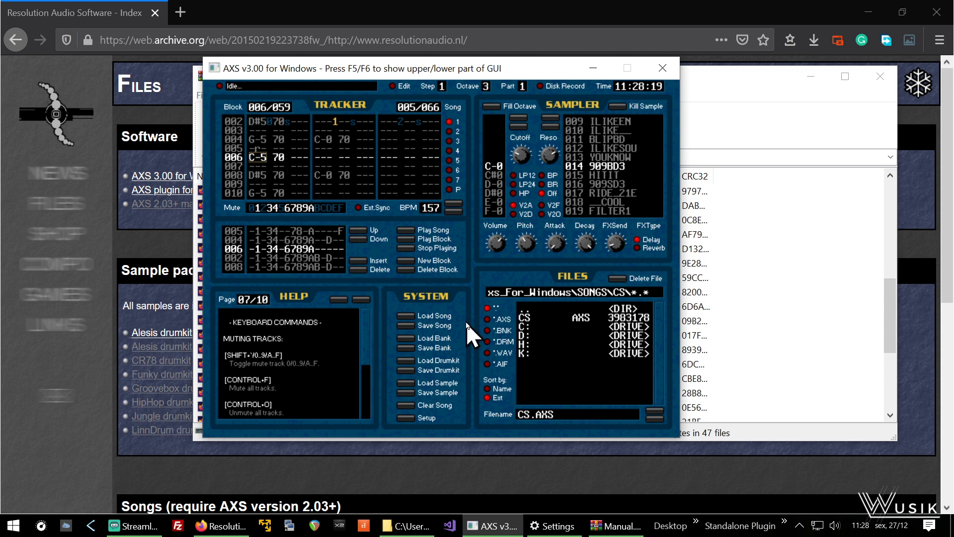
key(F5)
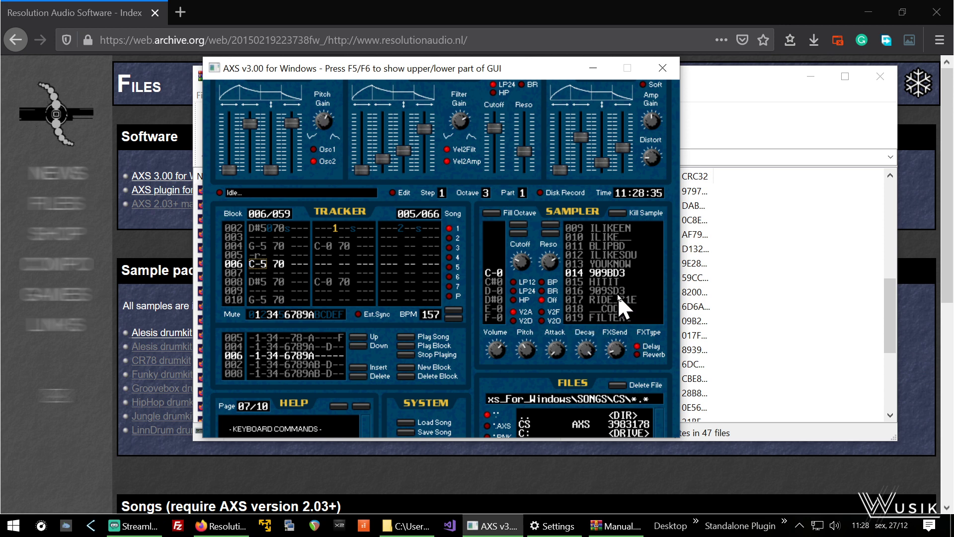
Bring the archived Files page forward and skim the AXS 3.00 download and drumkit sample packs.
click(438, 5)
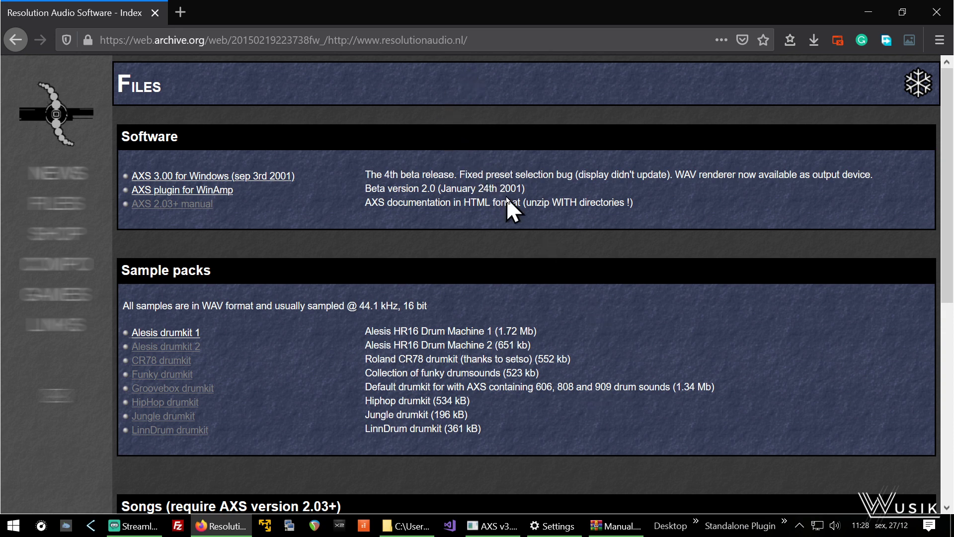
scroll(506, 197, down, 6)
scroll(506, 197, down, 2)
scroll(507, 194, up, 6)
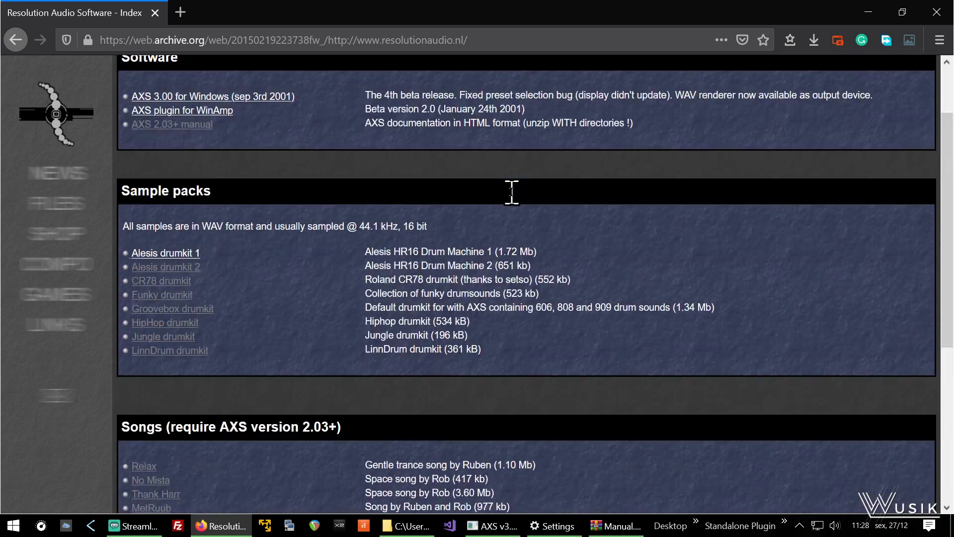
scroll(522, 204, up, 2)
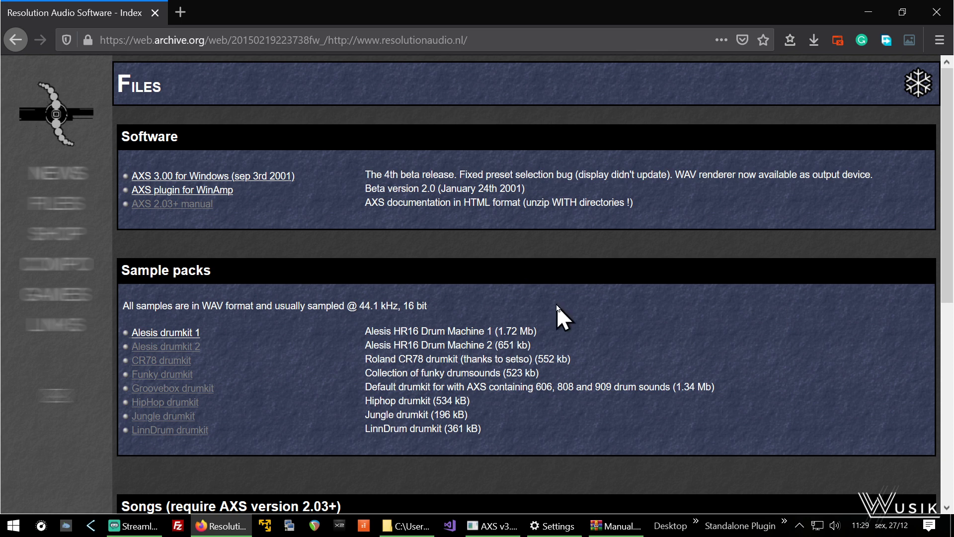
right_click(560, 265)
click(501, 169)
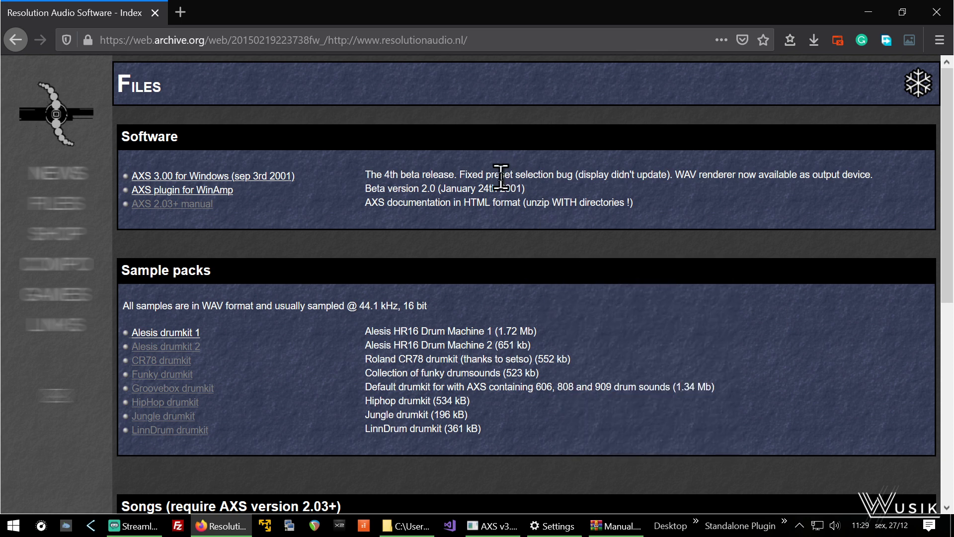